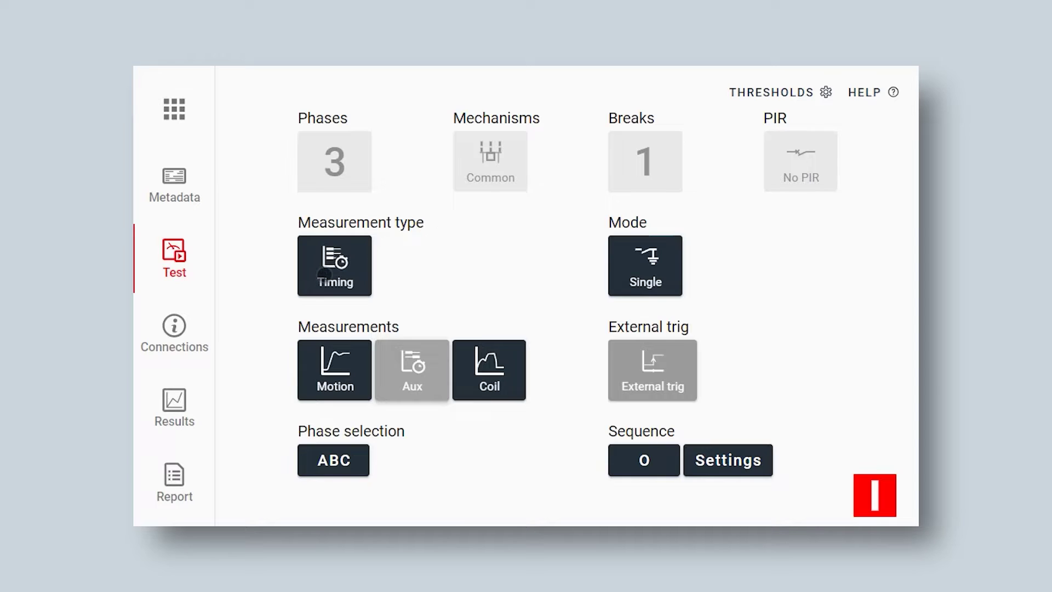
- Set the measurement type to DRM and accept the existing contact motion and internal coil current settings
click(324, 273)
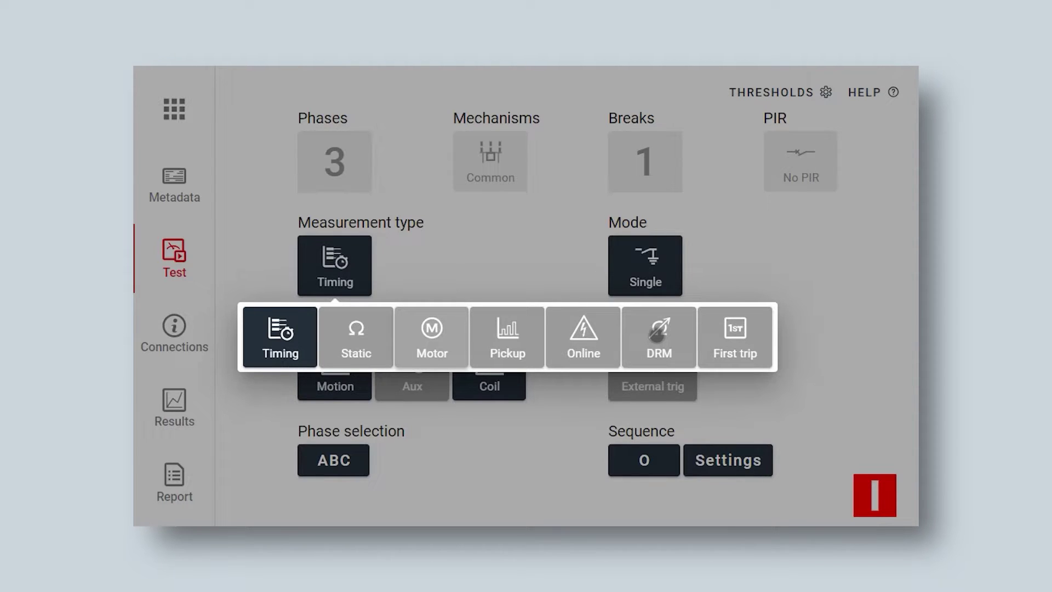
click(656, 335)
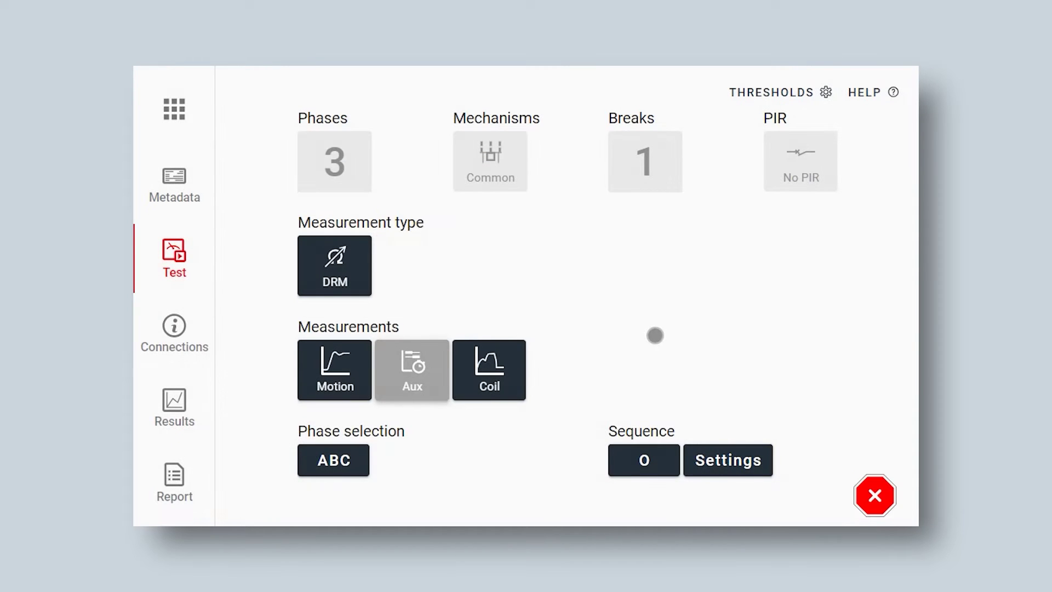
click(332, 377)
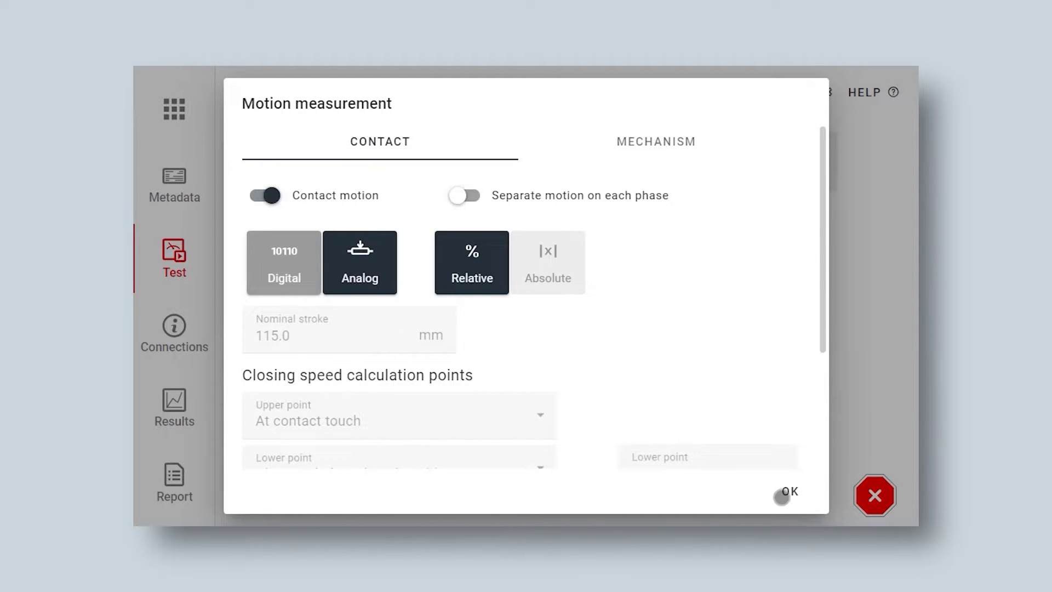
click(784, 495)
click(494, 377)
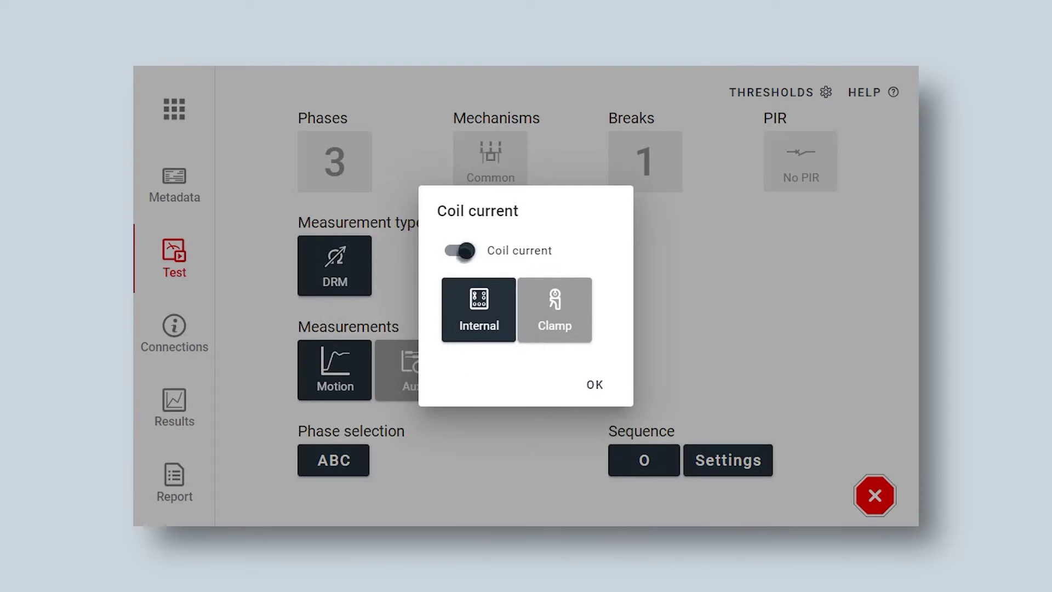
click(597, 386)
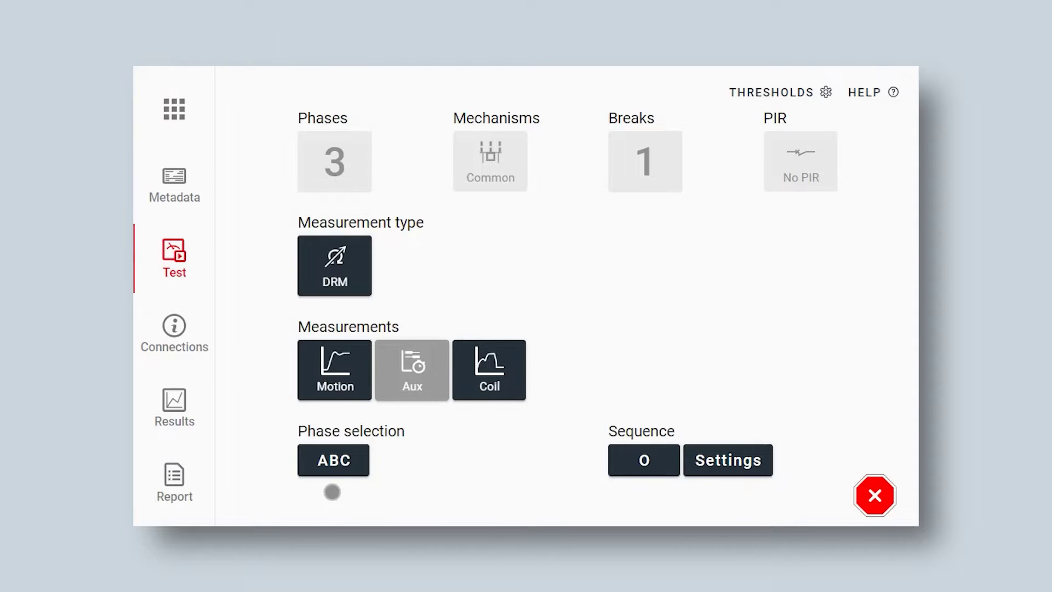
- Choose the phase selection for the DRM test
click(344, 460)
click(483, 463)
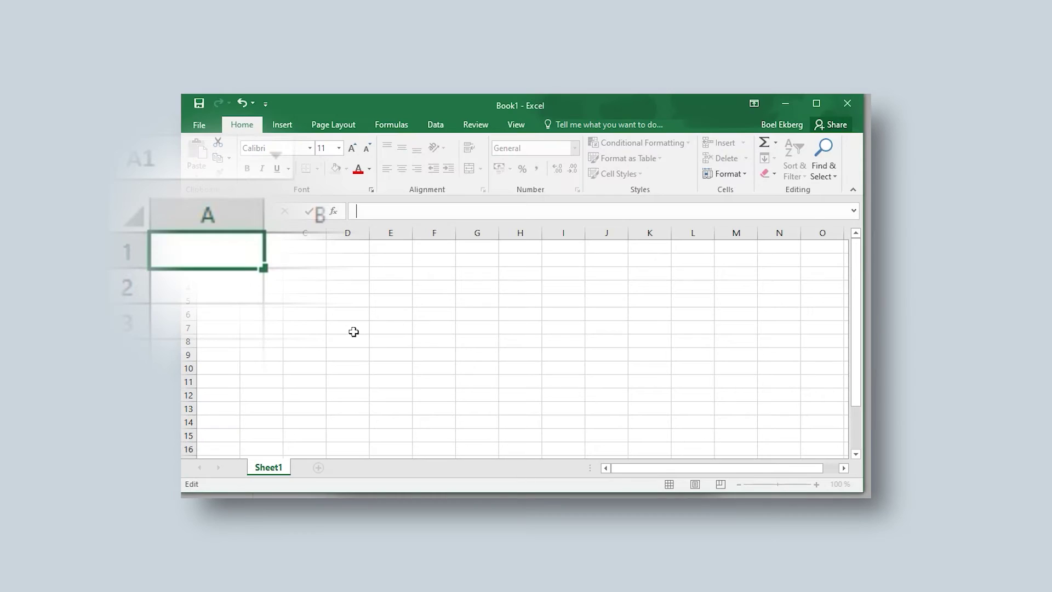
- Calculate =10007/250 in Excel cell A1 and set the phase A transducer's known ratio to 40.028 mV/A in the test software
text(=10007/250)
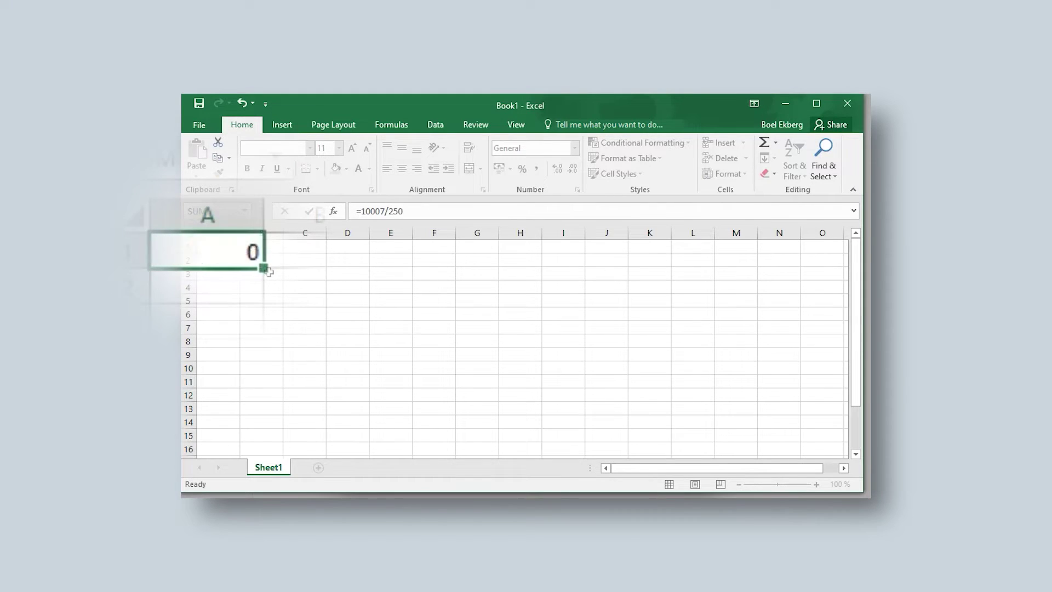
key(Return)
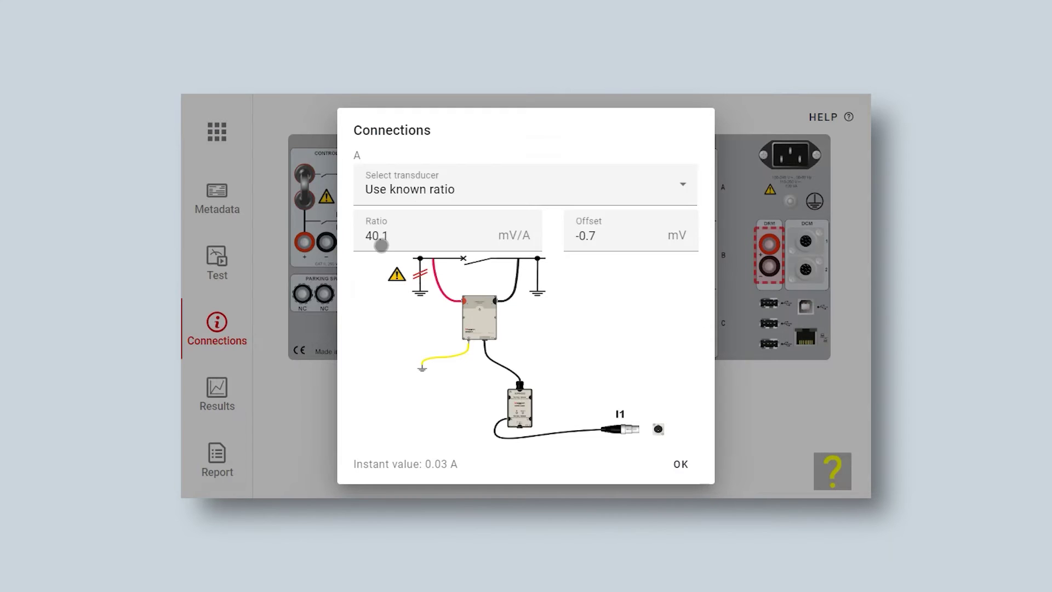
click(381, 245)
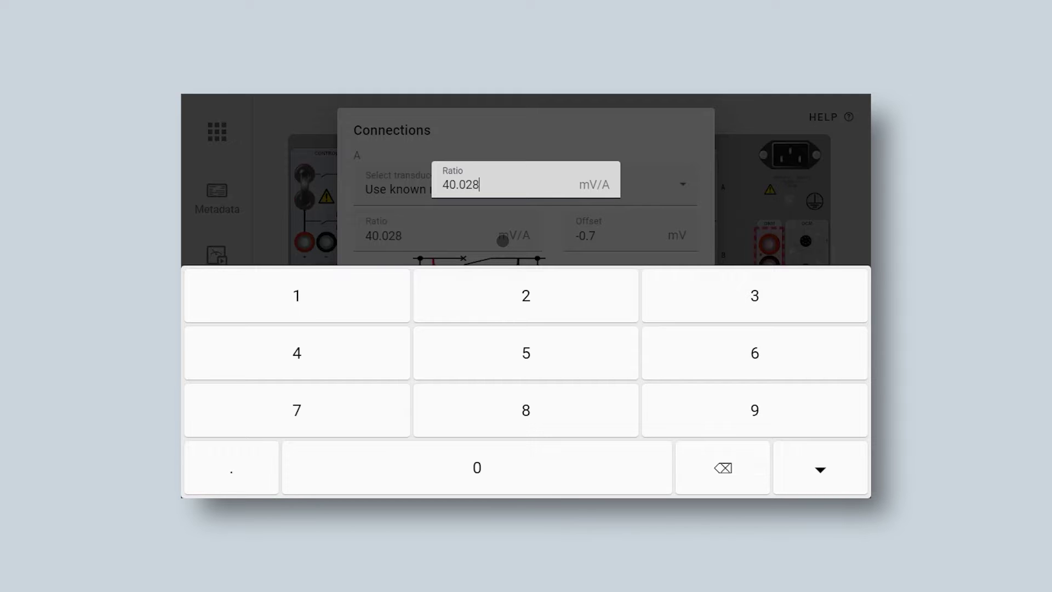
click(452, 219)
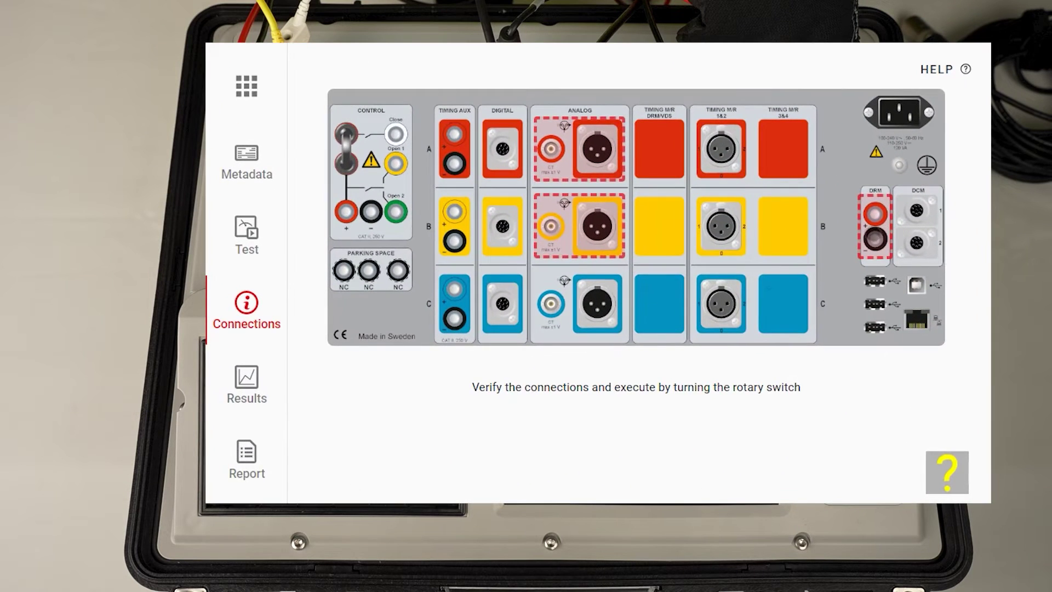
- Check the wiring diagram for the DRM output connection and close it
click(836, 241)
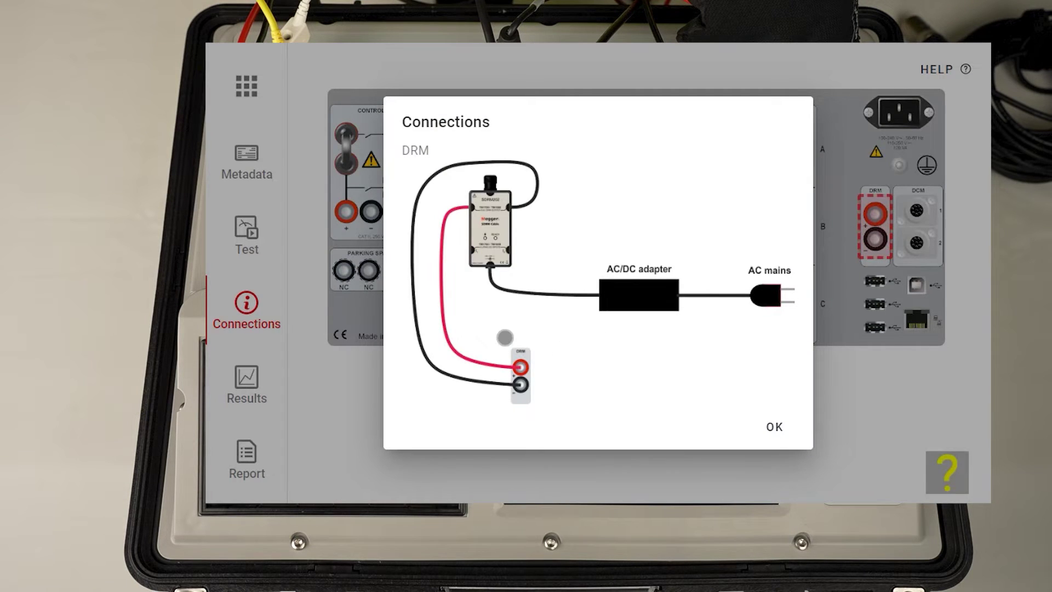
click(775, 427)
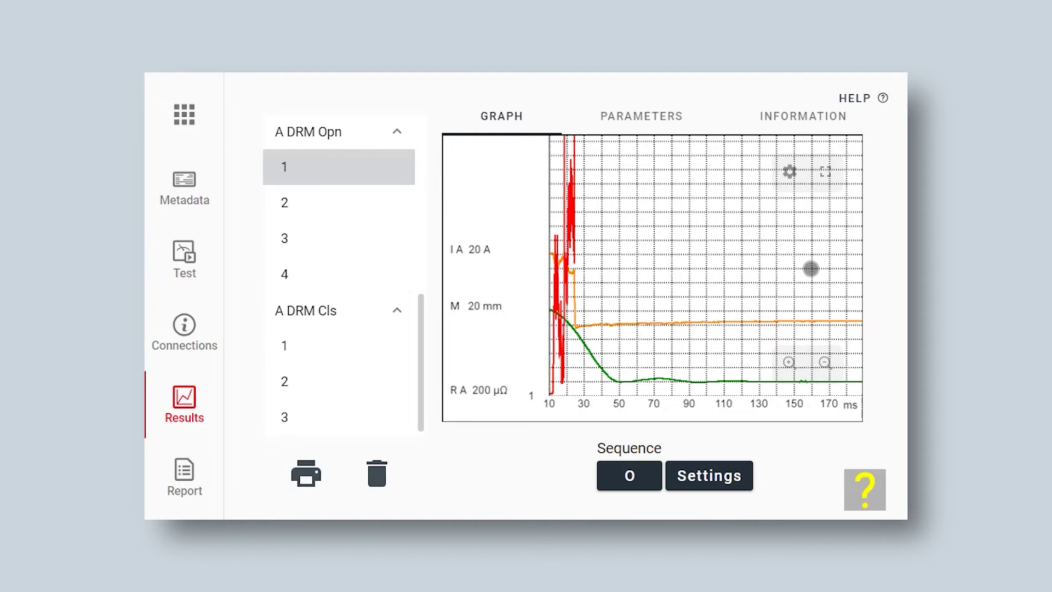
- Change the colour of the I A curve to black in the settings of the first A DRM Opn graph
drag(651, 277, 796, 289)
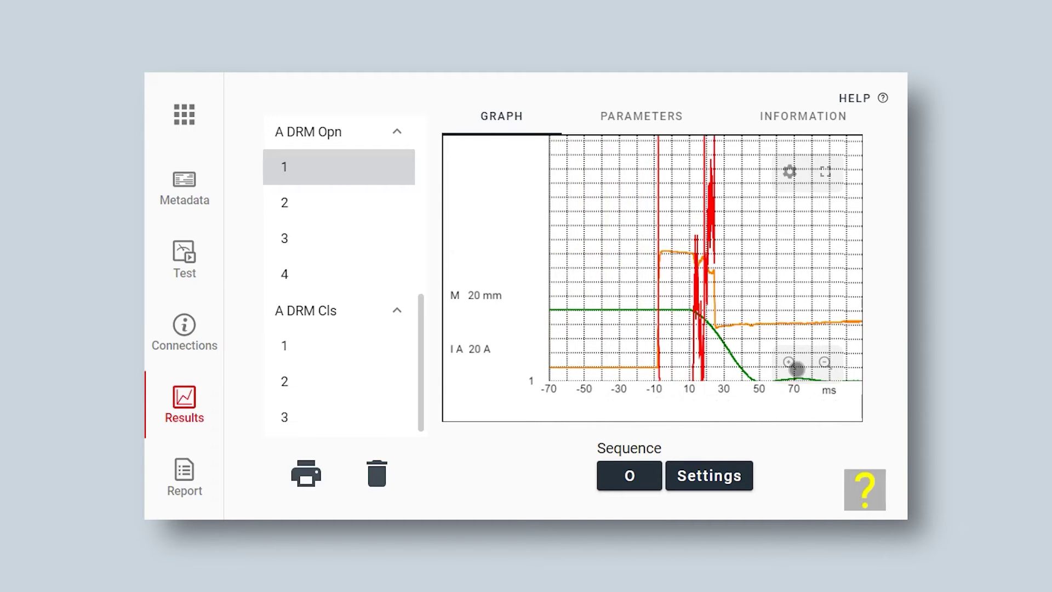
click(792, 365)
click(790, 363)
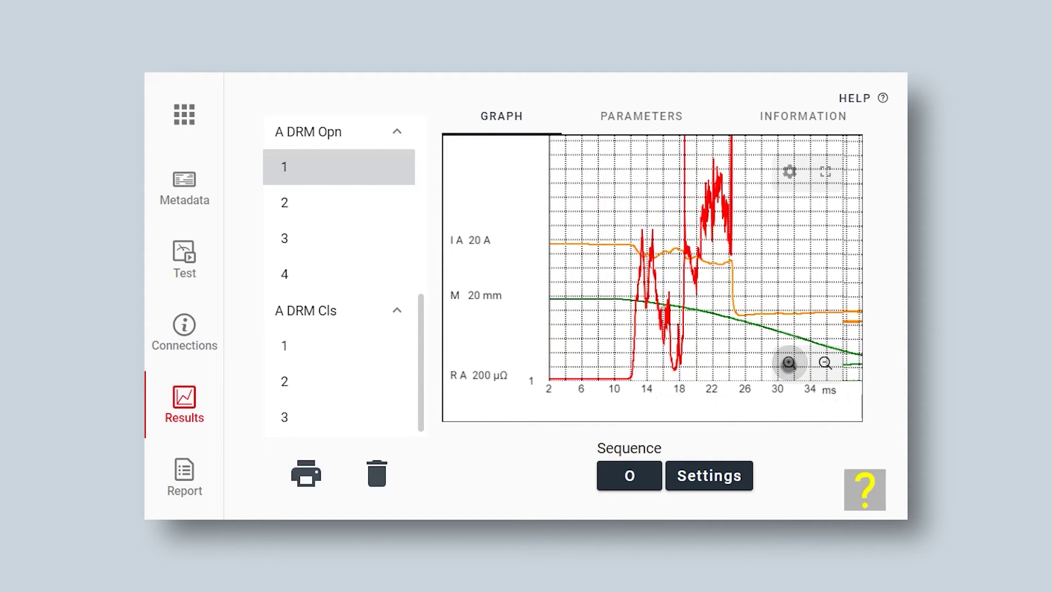
click(789, 362)
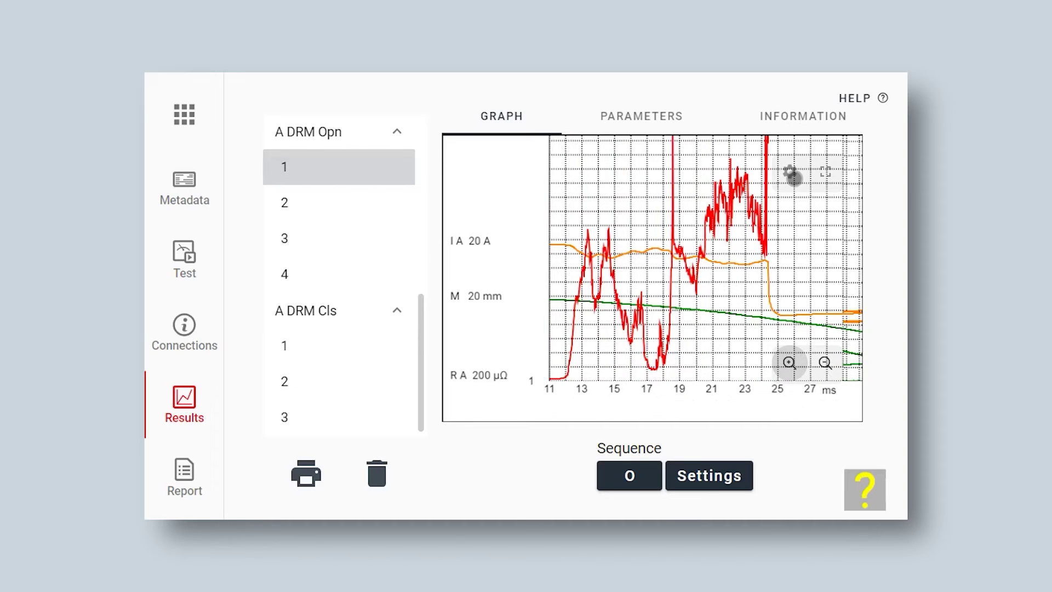
click(791, 175)
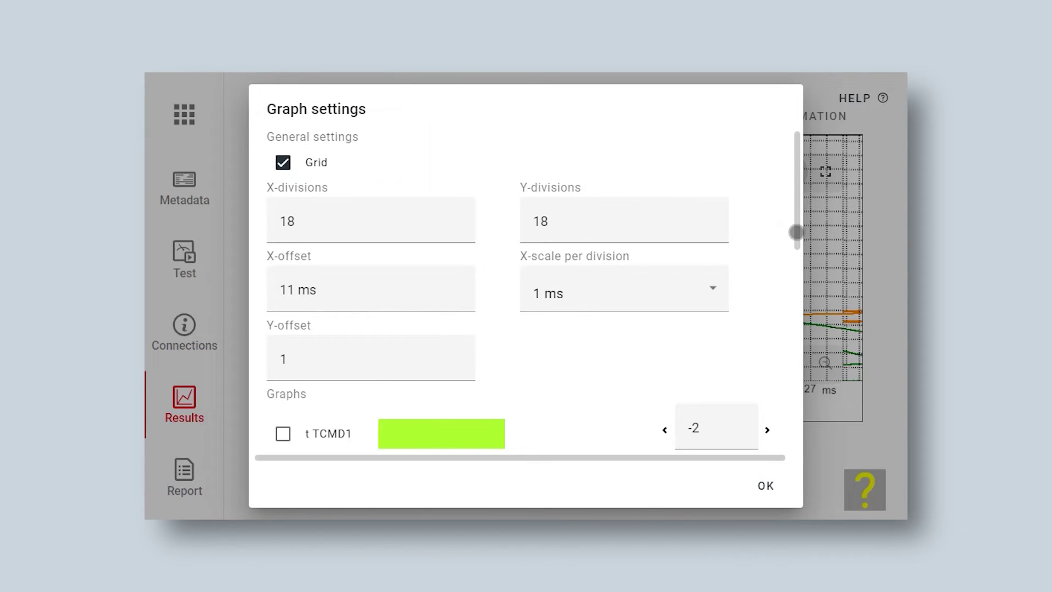
drag(796, 232, 796, 314)
click(441, 286)
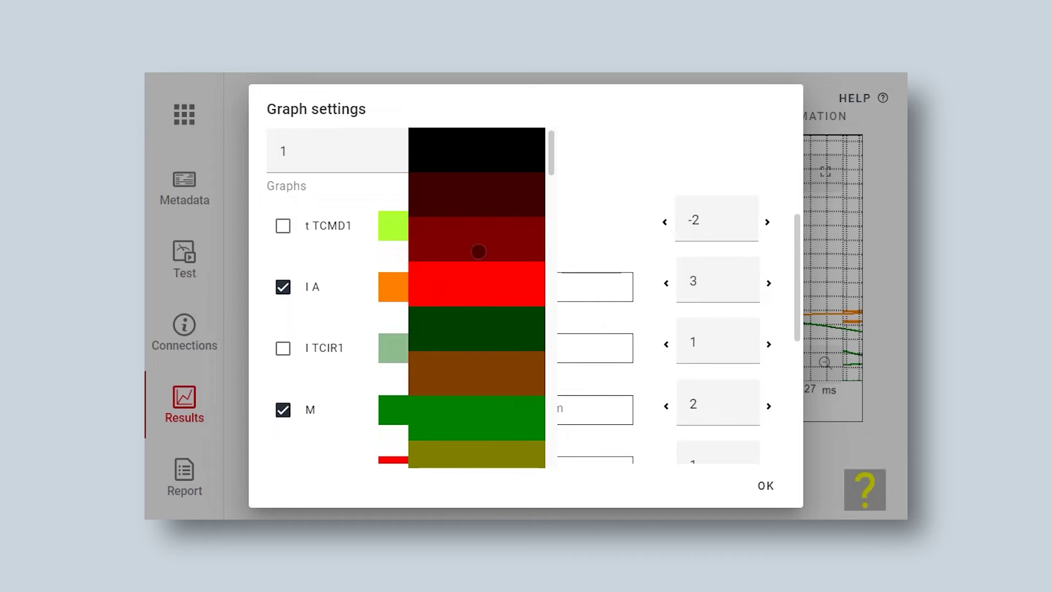
click(476, 154)
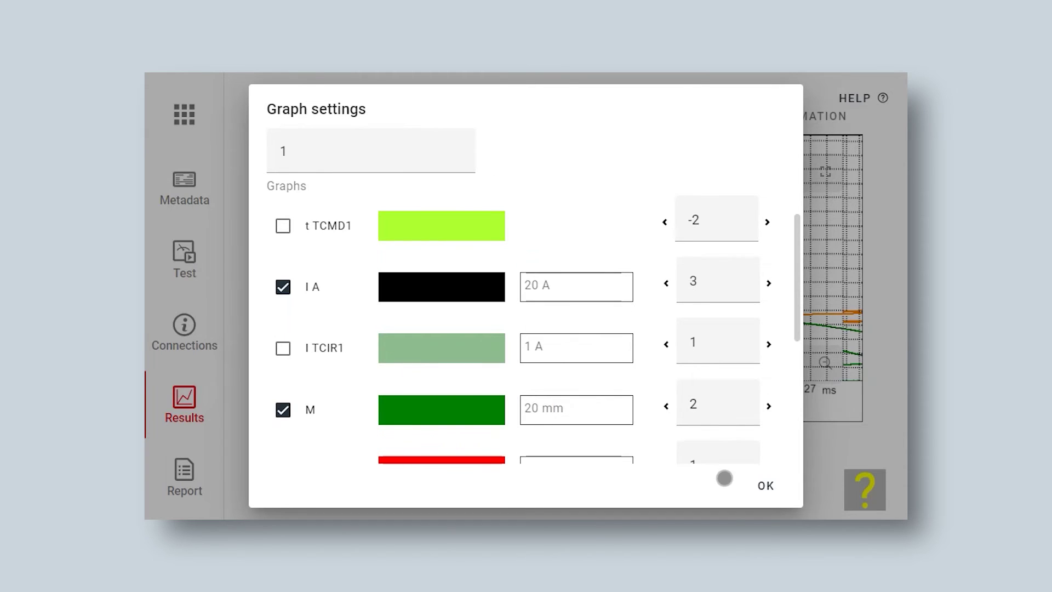
click(767, 485)
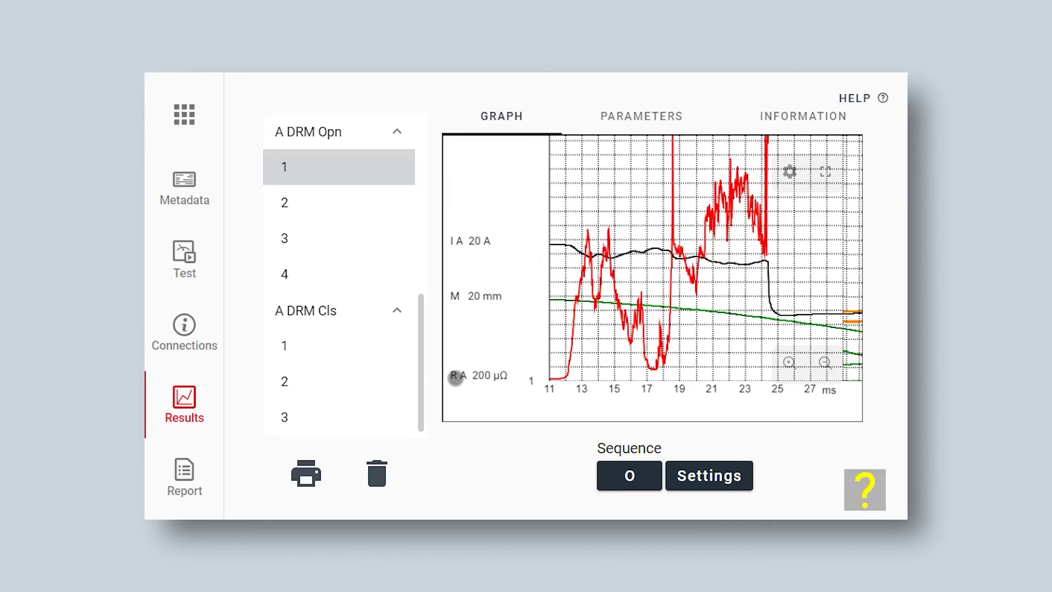
- Select the R A resistance curve, show its measurement cursors, and set cursor 1 to 18.475 ms
click(455, 377)
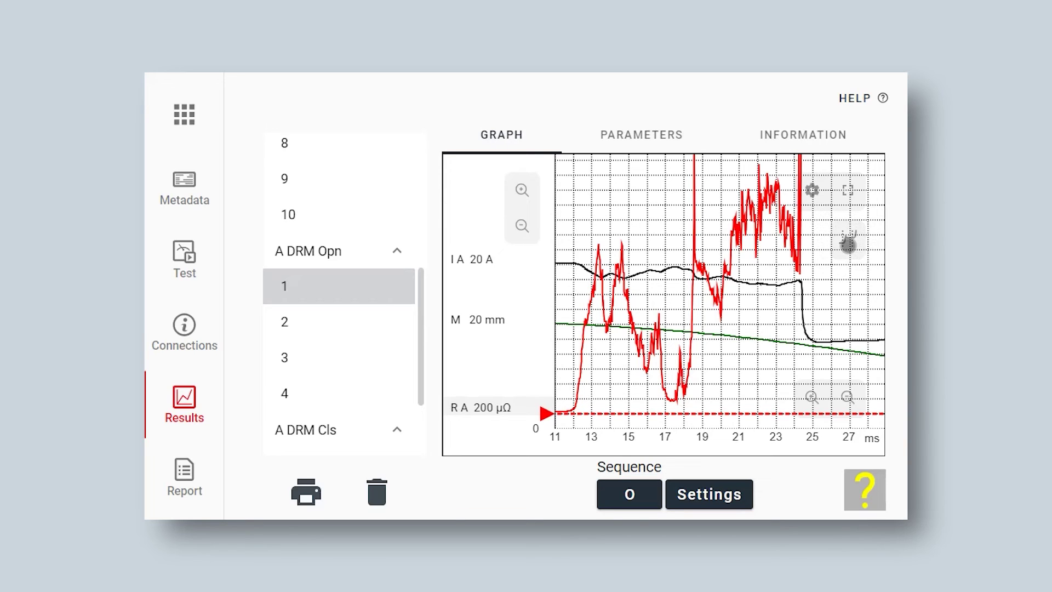
click(848, 241)
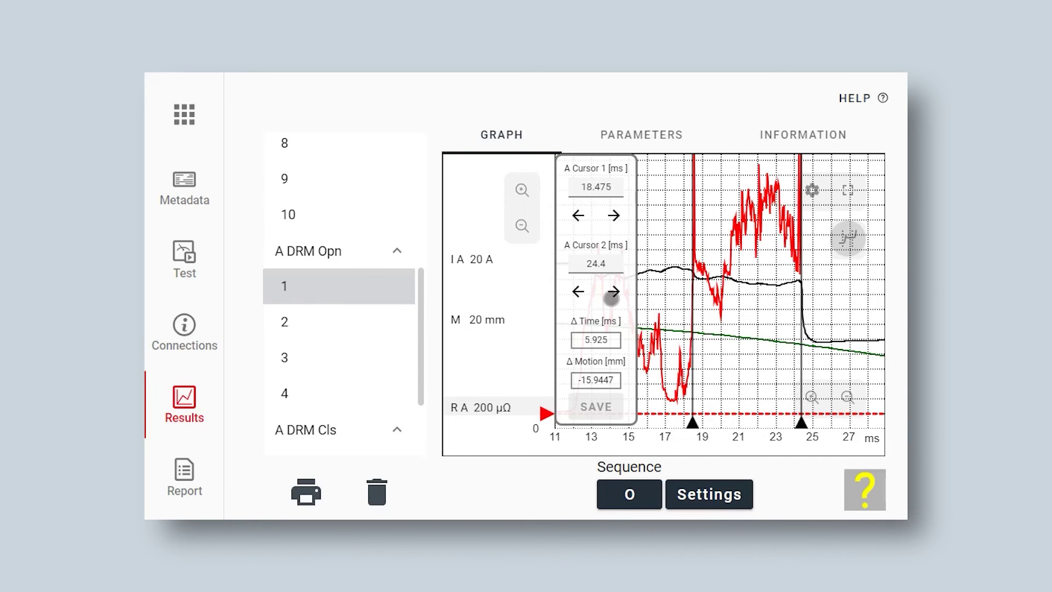
click(604, 189)
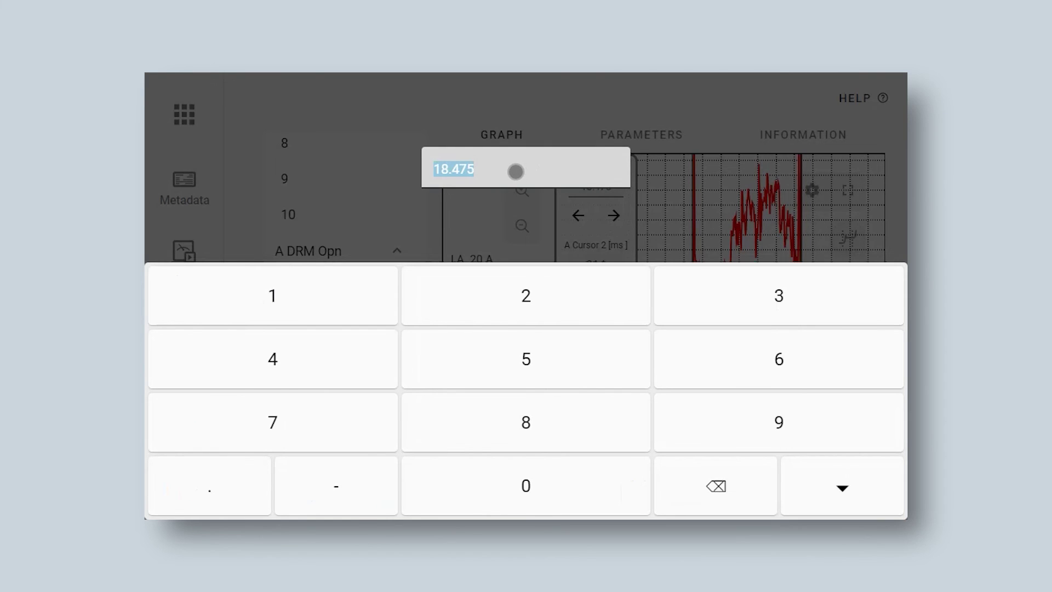
click(516, 172)
key(BackSpace)
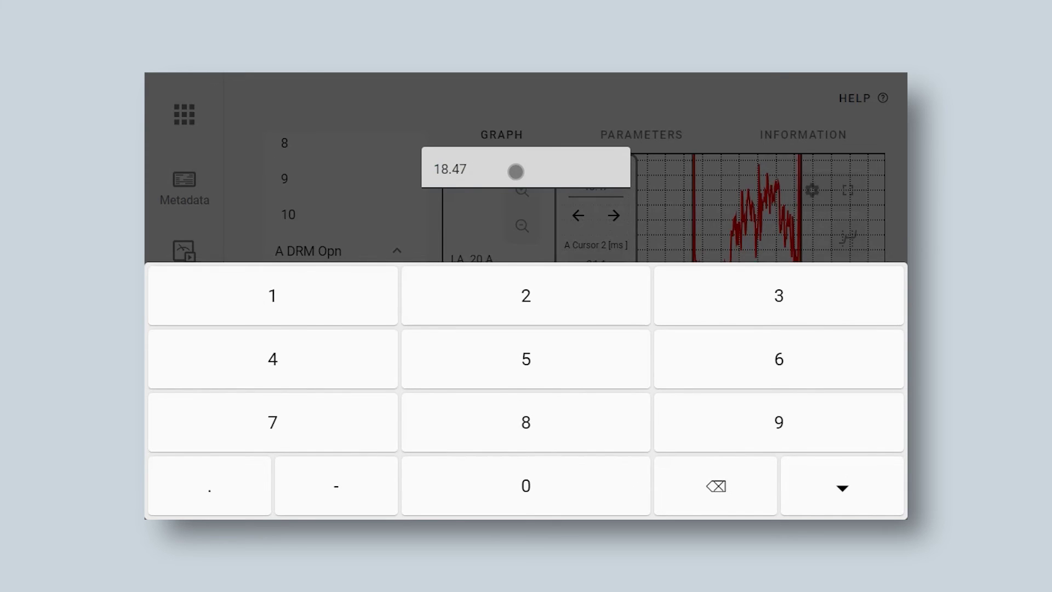
click(371, 193)
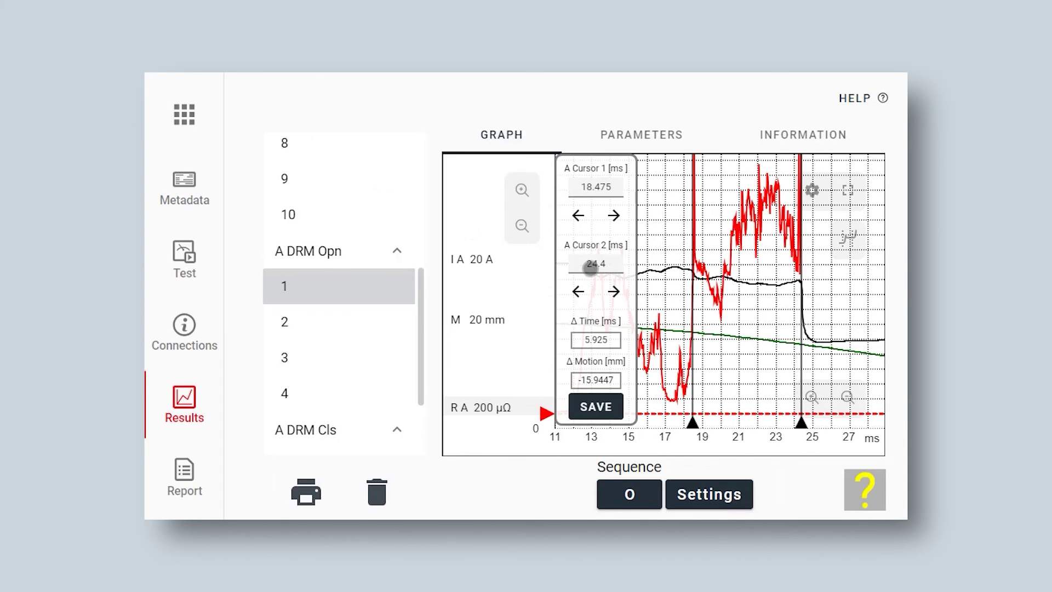
- Set cursor 2 to 24.45 ms and save both cursor positions
click(593, 266)
click(455, 172)
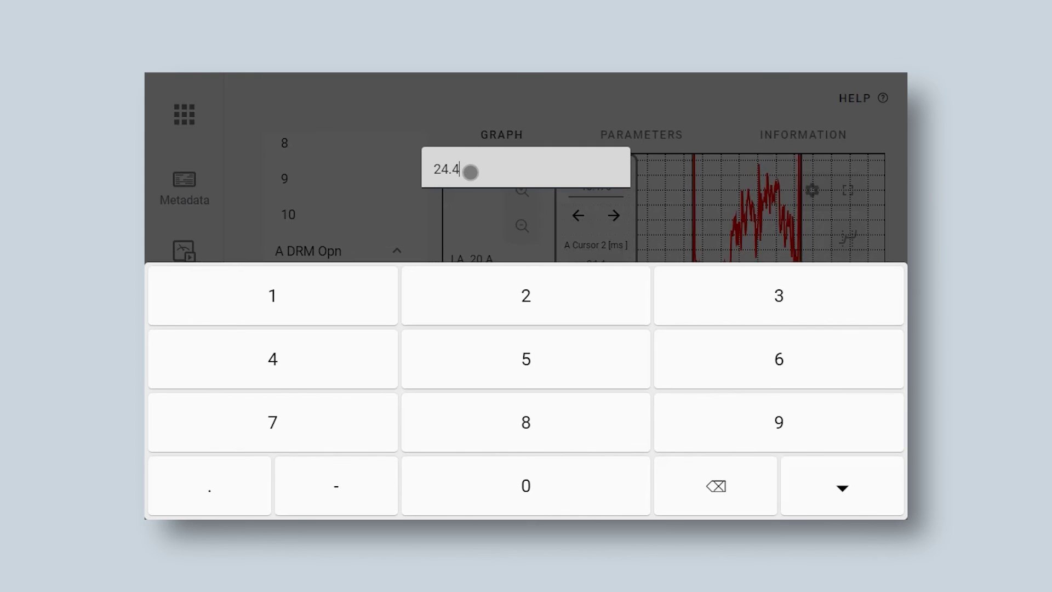
text(5)
key(Return)
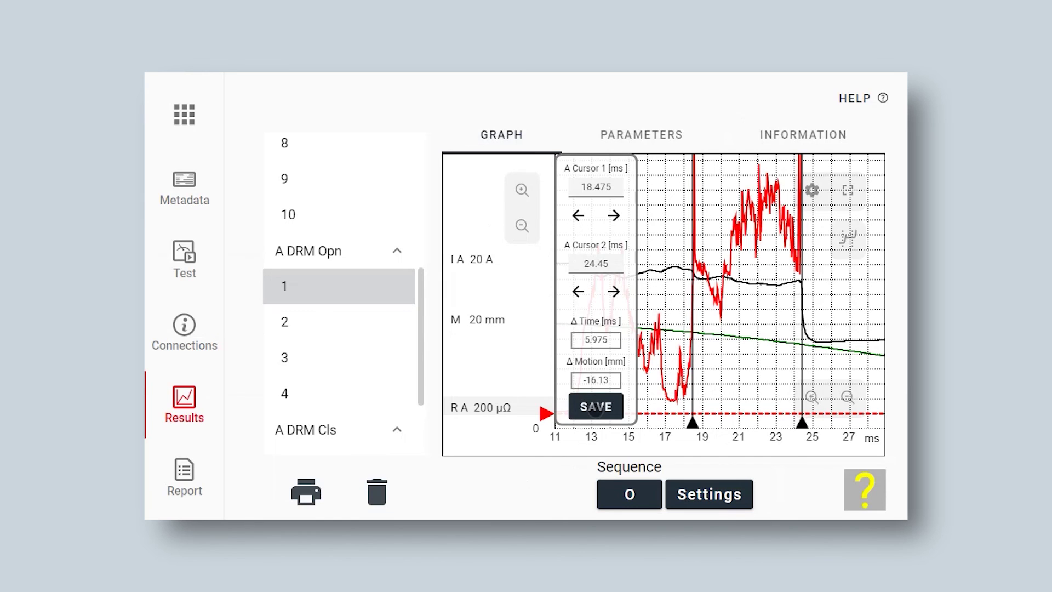
click(595, 409)
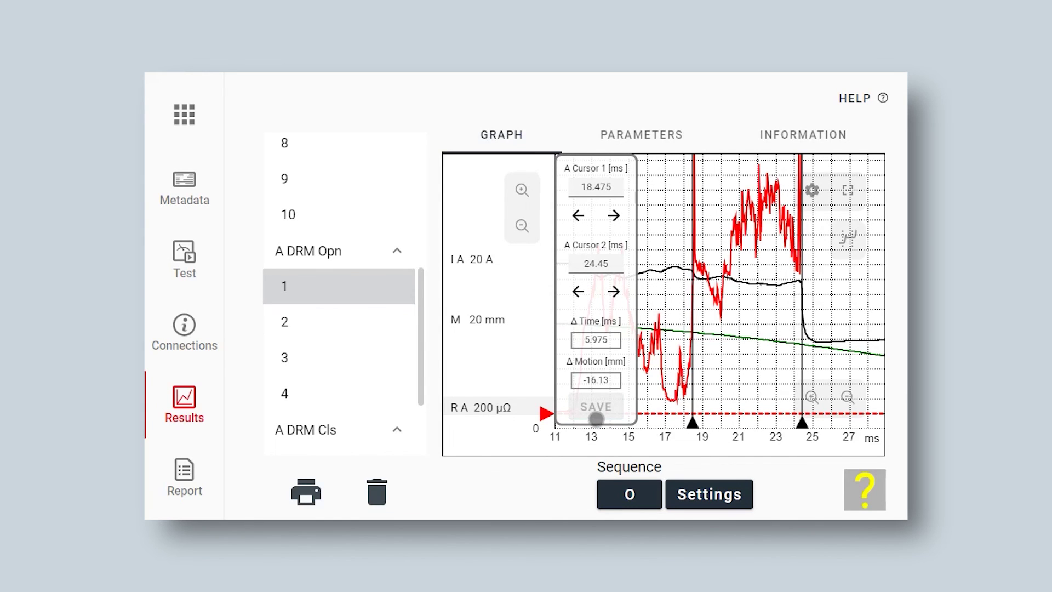
- Examine the saved cursor times and the C1-C2 time and distance differences in the result's parameter list
click(638, 136)
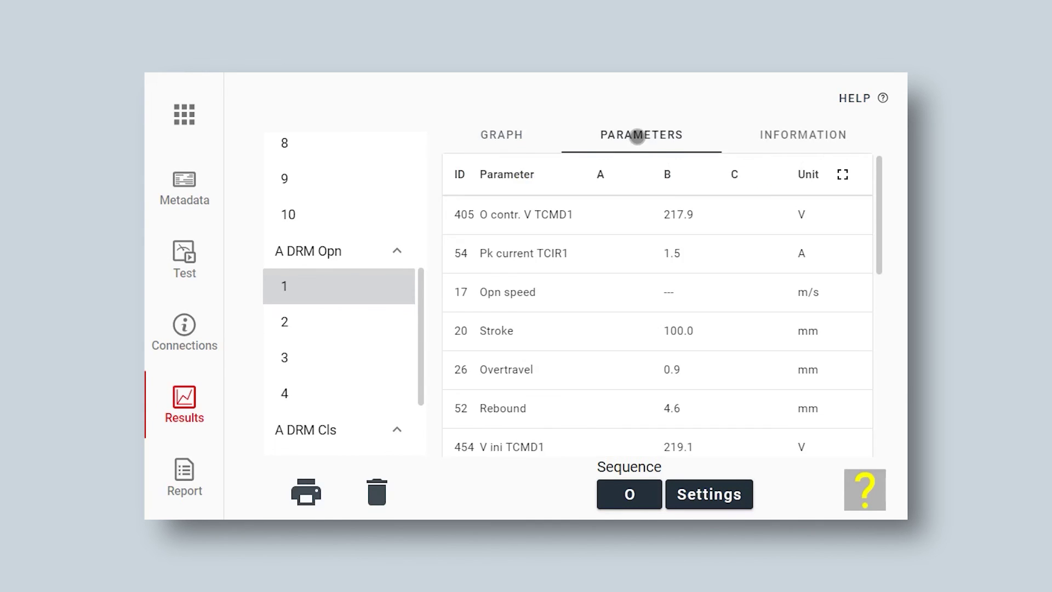
drag(879, 263, 877, 340)
scroll(856, 443, down, 5)
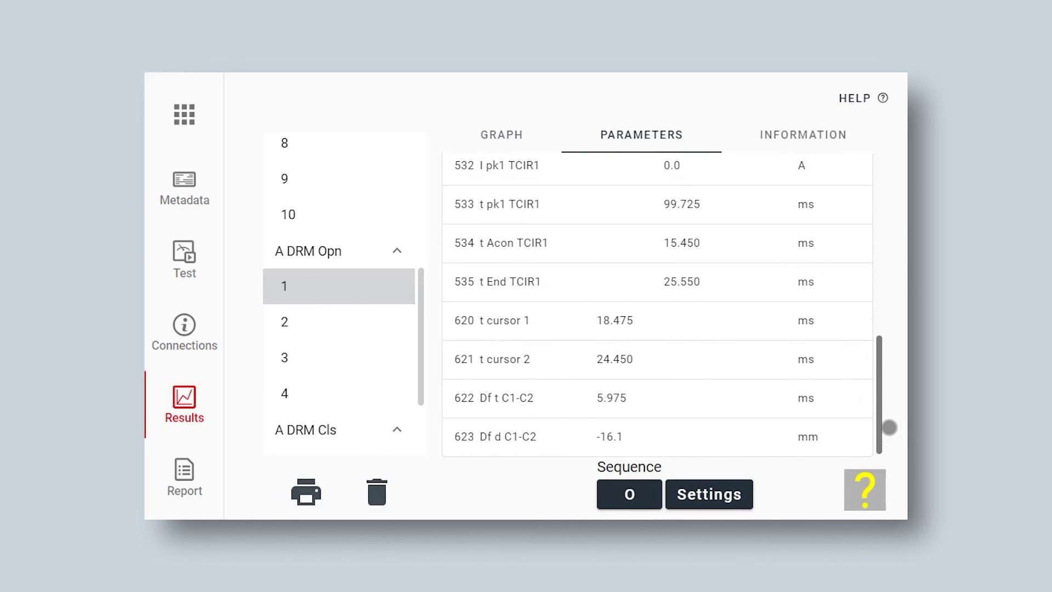